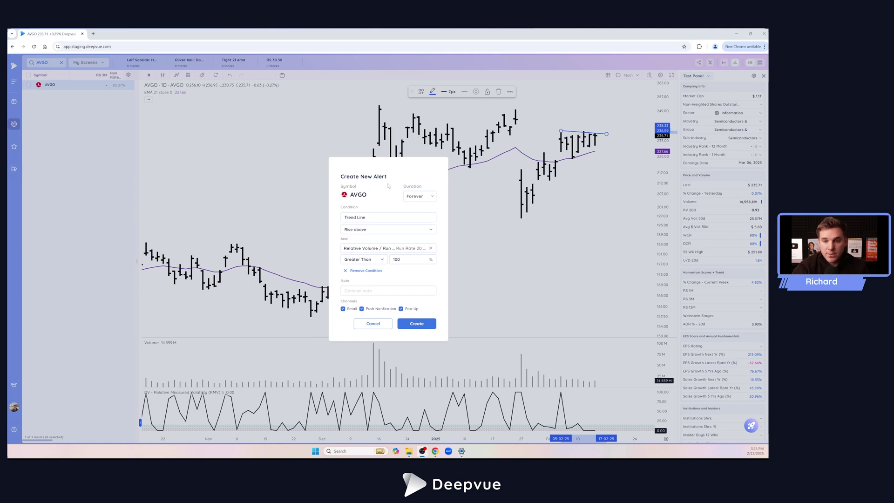
Set the AVGO alert duration to 1 month, leaving the trend-line trigger on Rise above
click(423, 197)
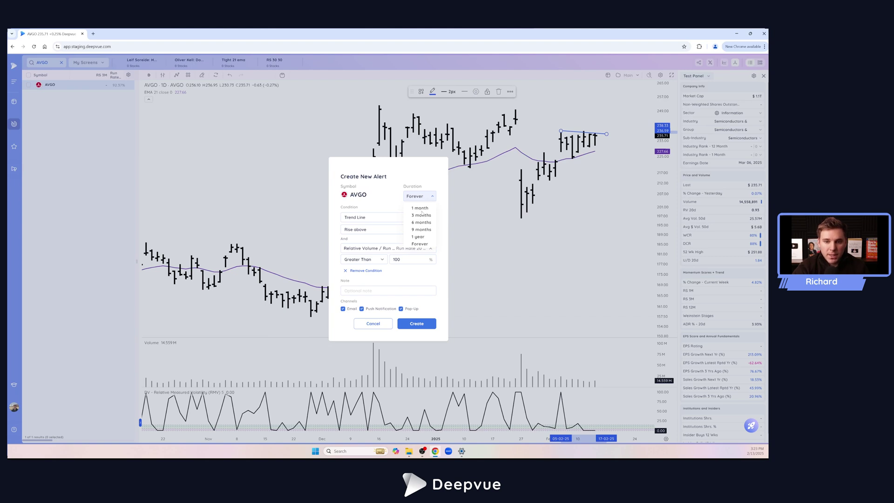
click(421, 208)
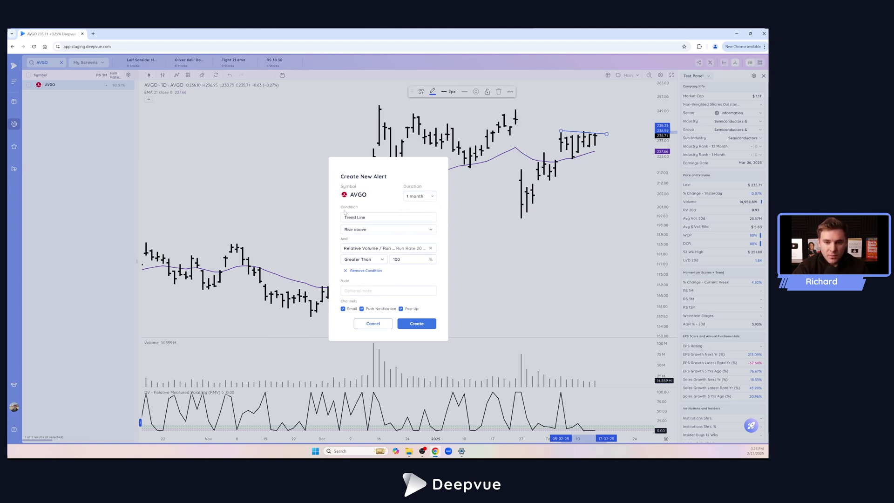
click(373, 230)
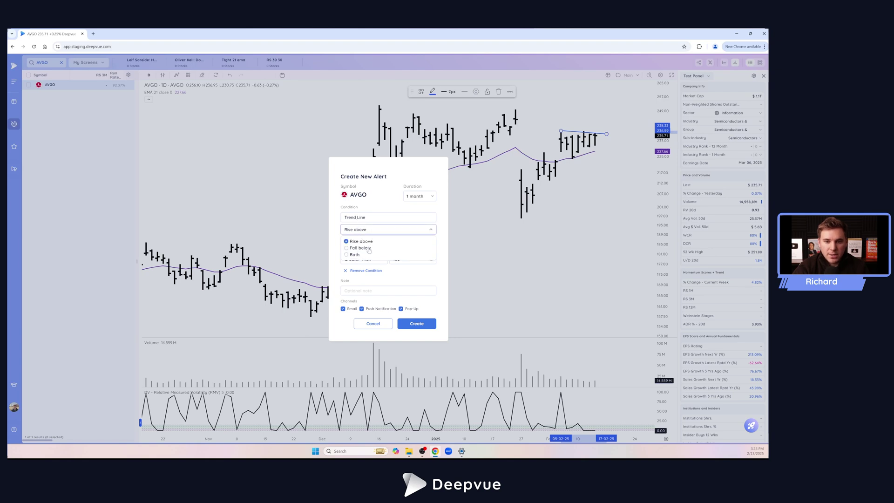
click(377, 210)
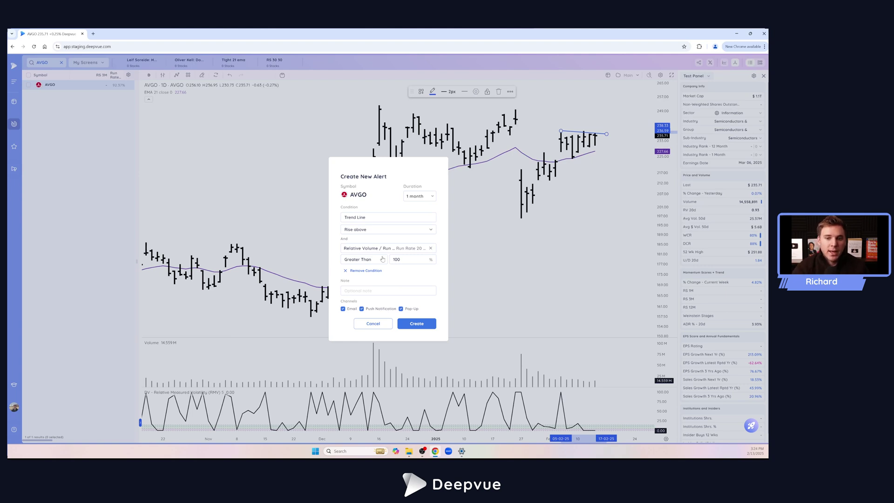
Change the relative volume Greater Than threshold from 100 to 90%
double_click(404, 263)
text(90)
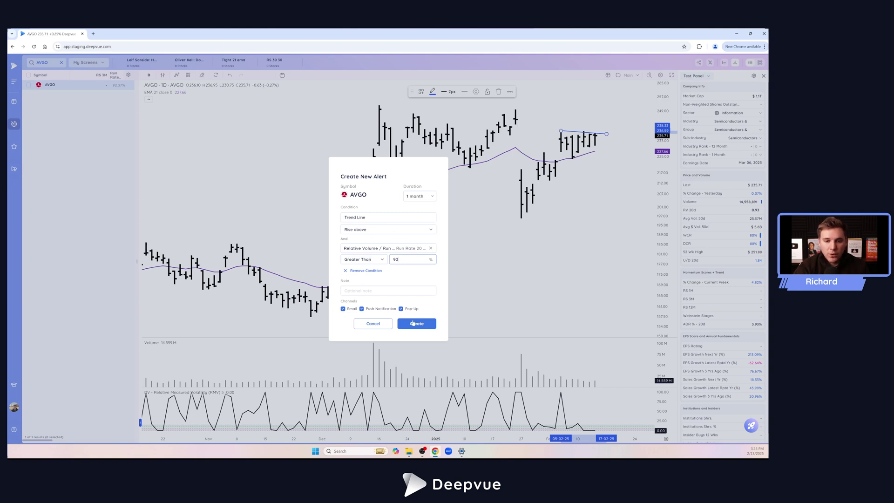
Remove the relative volume condition and re-add Relative Volume / Run Rate 20 Day greater than 90
click(345, 271)
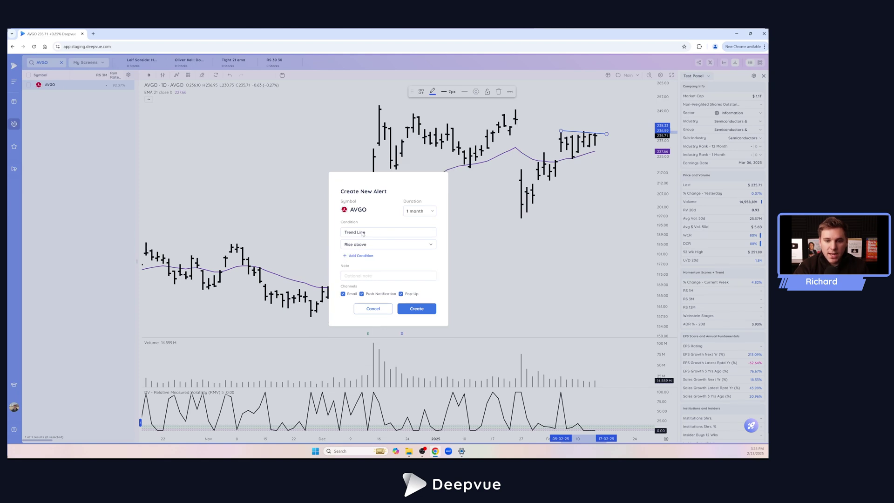
click(356, 258)
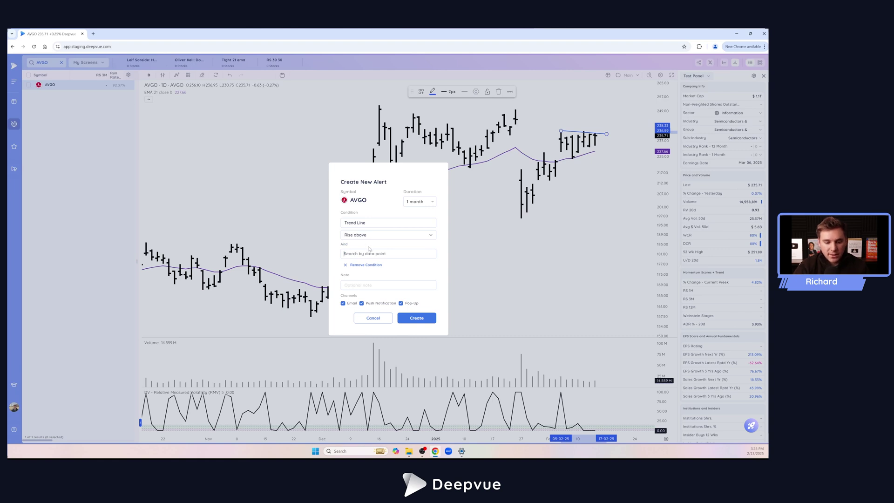
click(369, 251)
text(run)
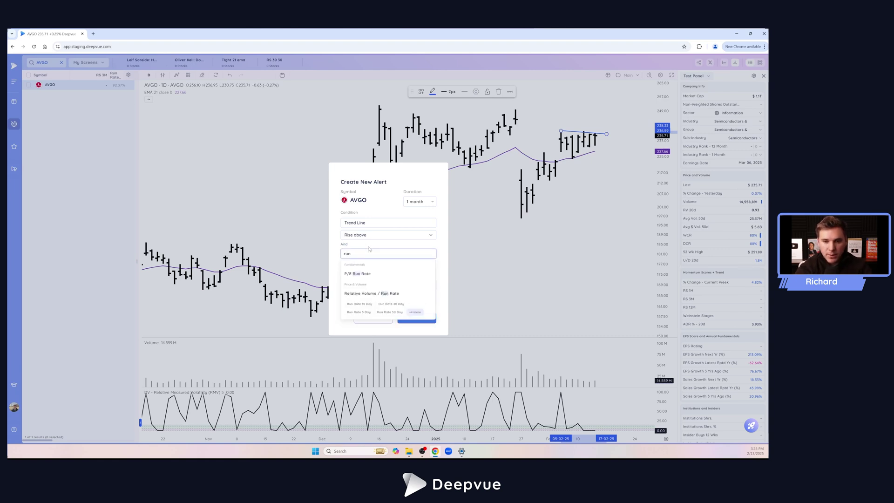
click(395, 304)
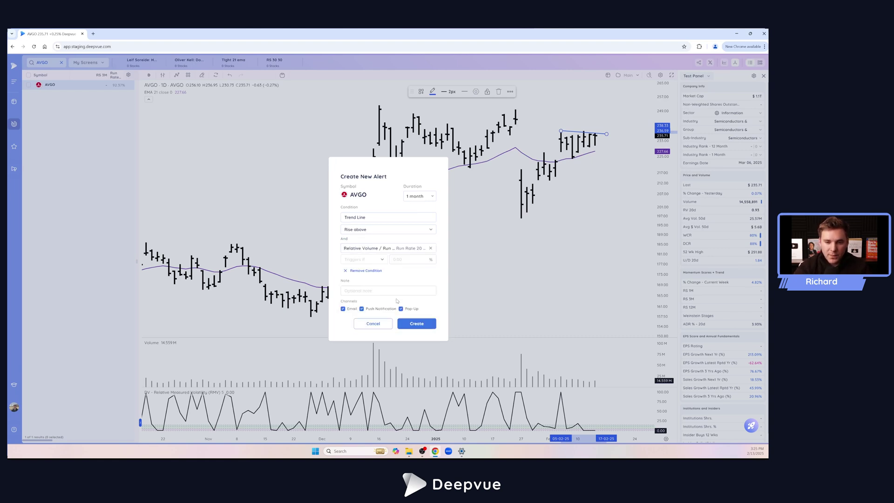
click(371, 259)
click(362, 276)
click(403, 259)
text(90)
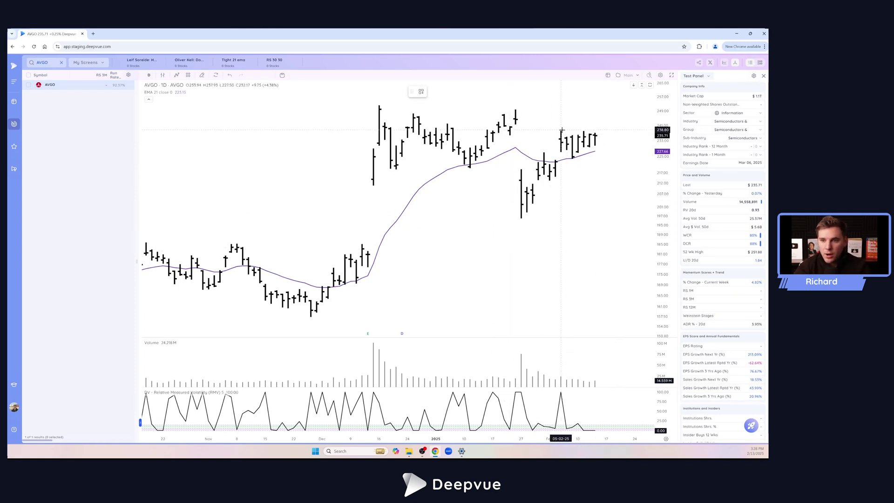
Draw a trend line across AVGO's recent highs and create an alert on it with an extra condition
drag(562, 131, 607, 134)
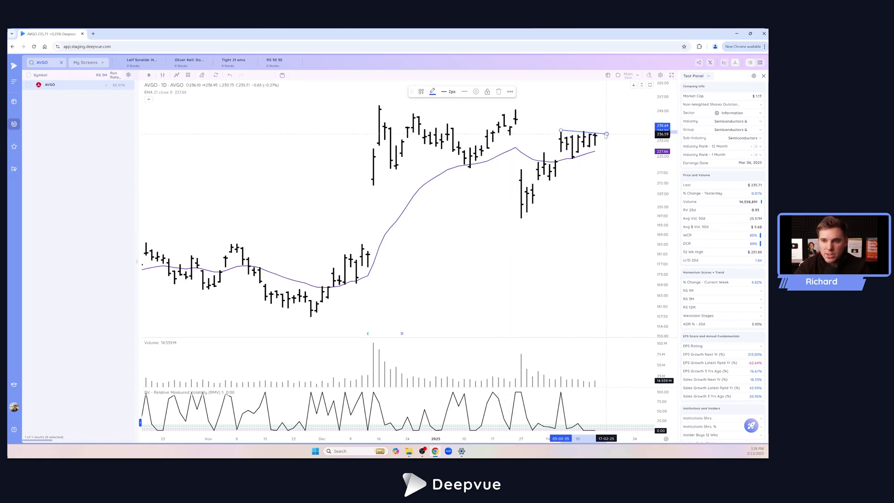
right_click(568, 133)
click(589, 139)
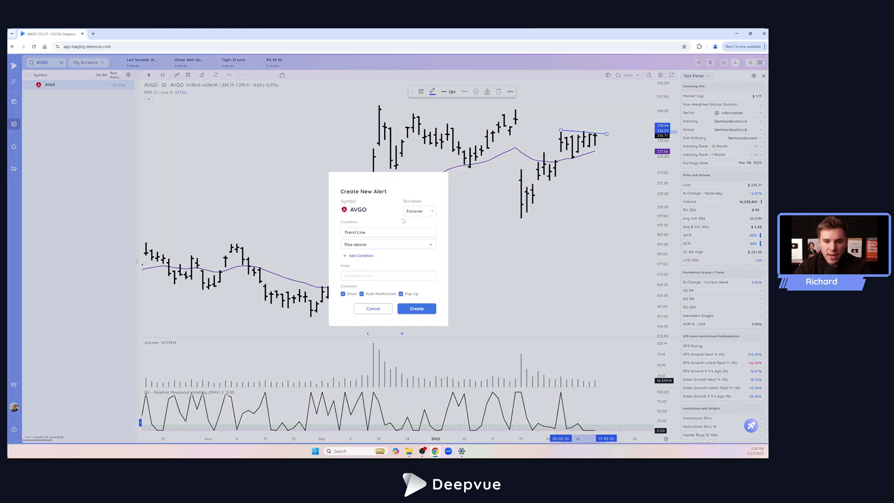
click(361, 256)
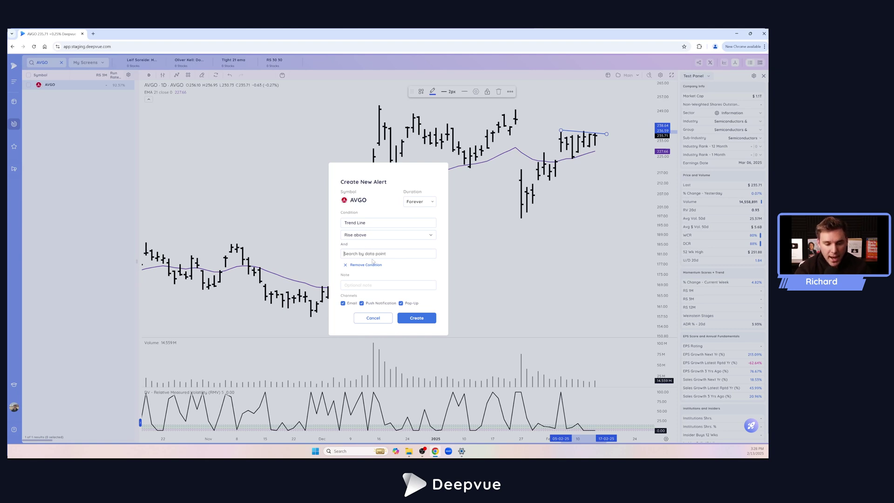
Add a Price % Change Daily From Open condition set to Less Than 2
text(price % change)
click(351, 301)
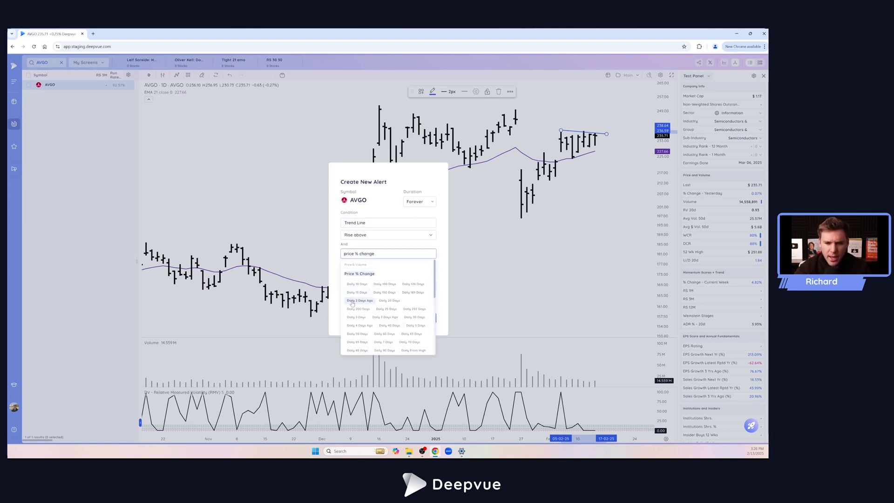
scroll(391, 311, down, 3)
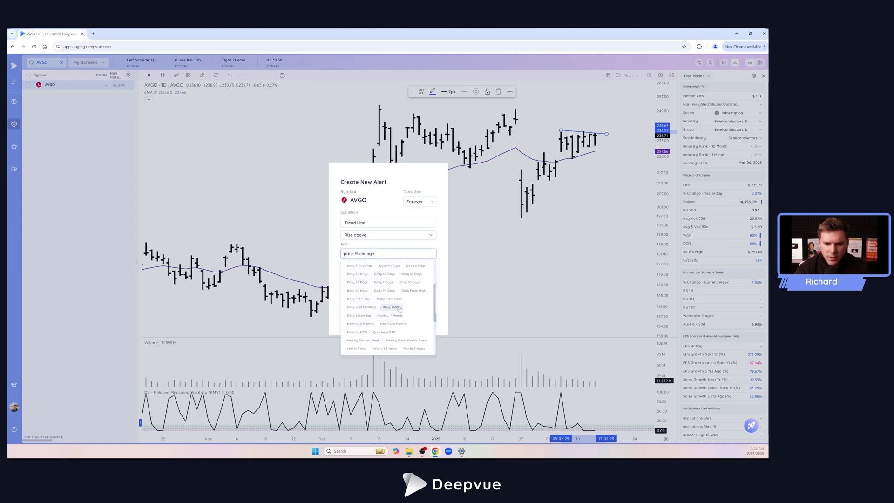
click(394, 300)
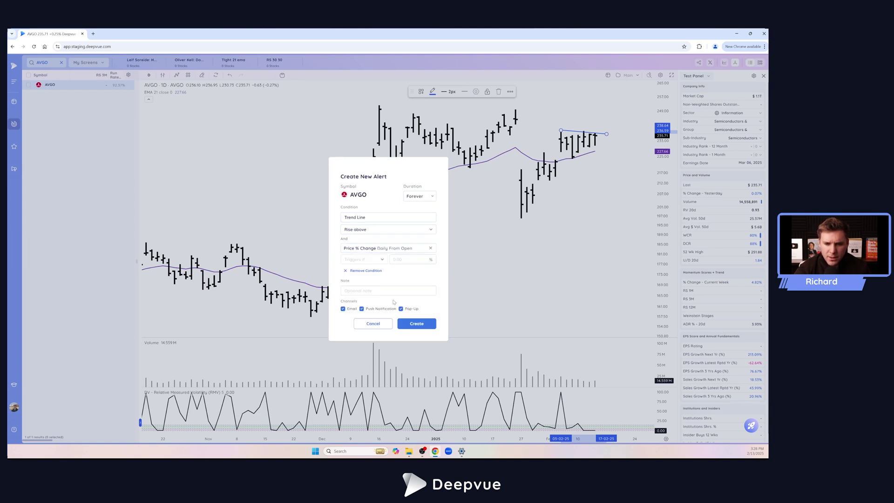
click(372, 261)
click(364, 280)
click(398, 261)
text(2)
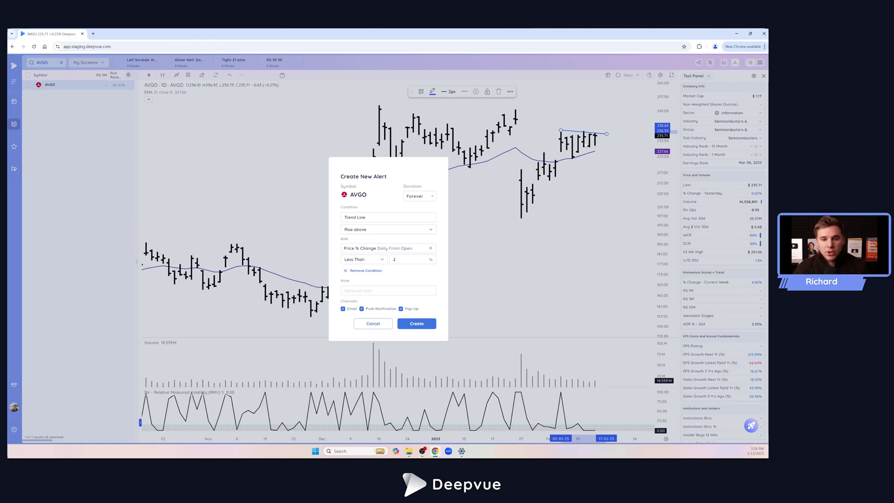
Swap the price change condition for ADR Percentage 1 Day Less Than 2 and create the AVGO alert
click(431, 249)
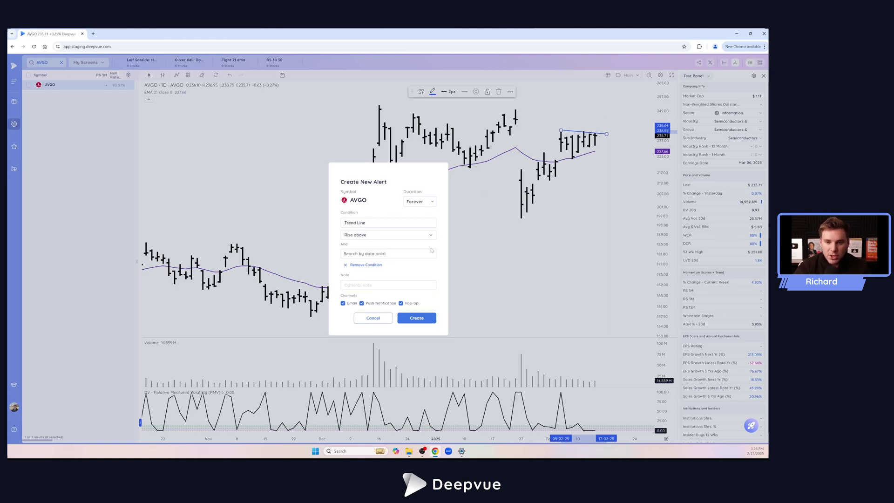
click(379, 254)
text(adr)
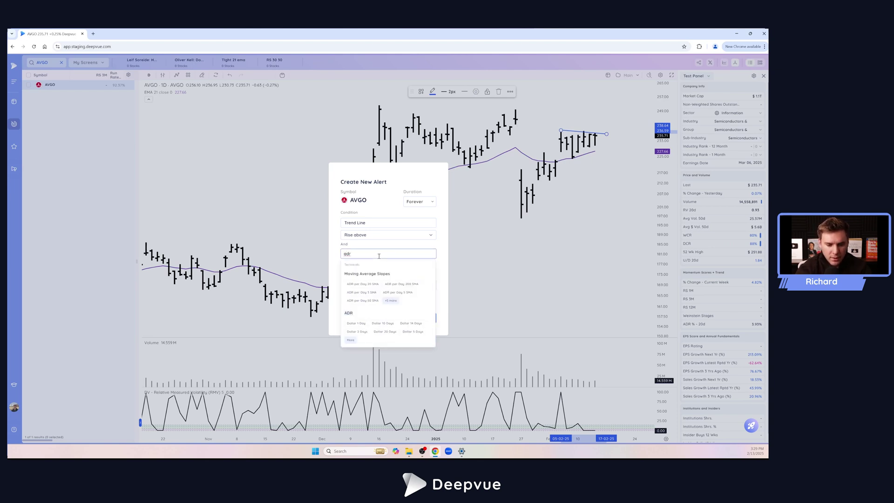
click(353, 341)
click(367, 264)
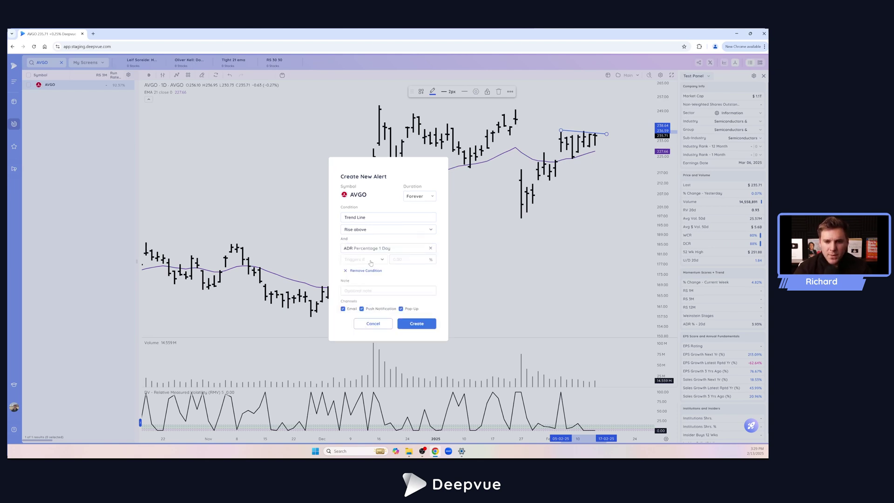
click(368, 261)
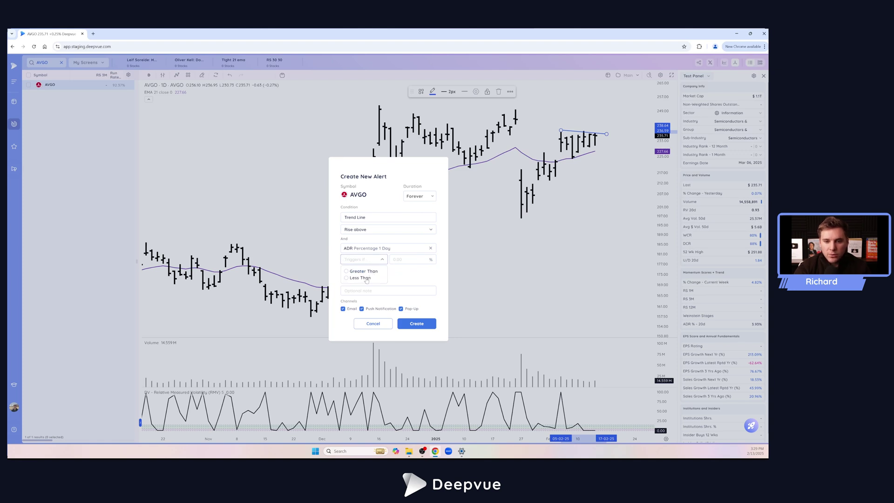
click(365, 278)
click(395, 264)
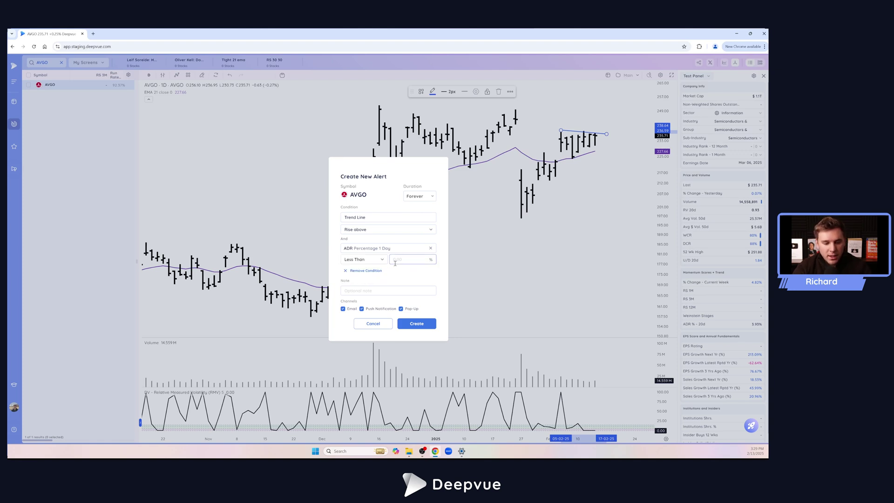
text(2)
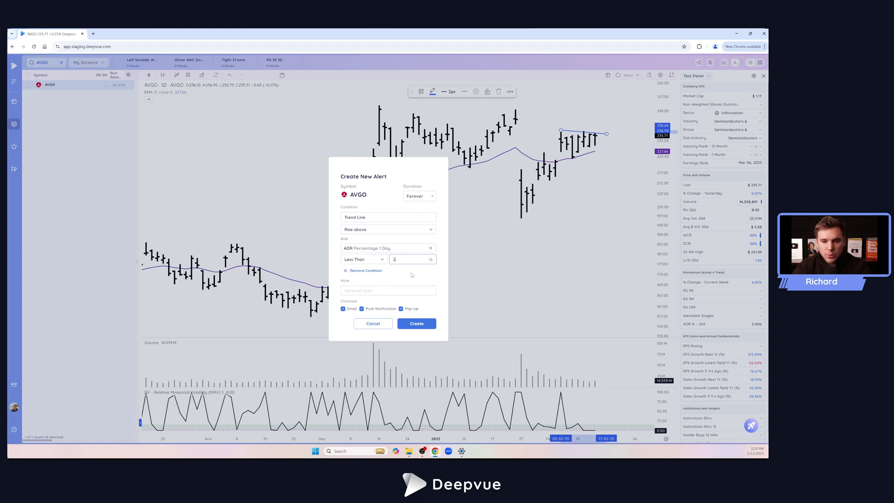
click(418, 325)
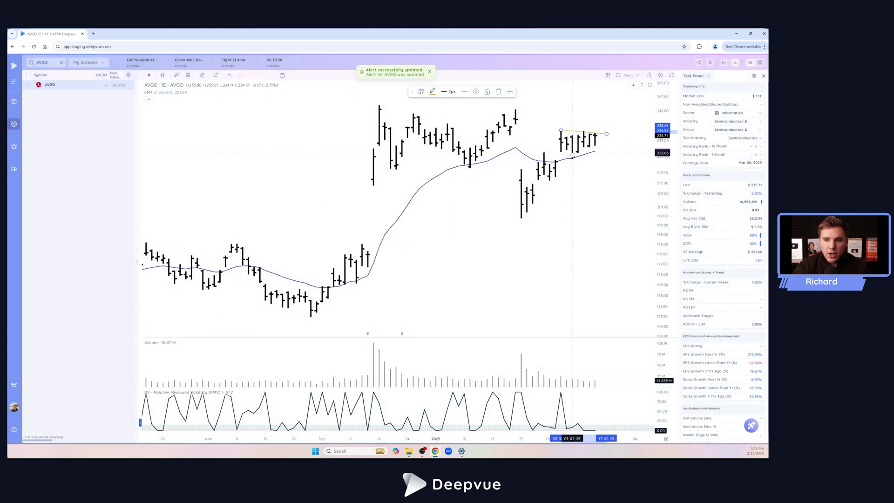